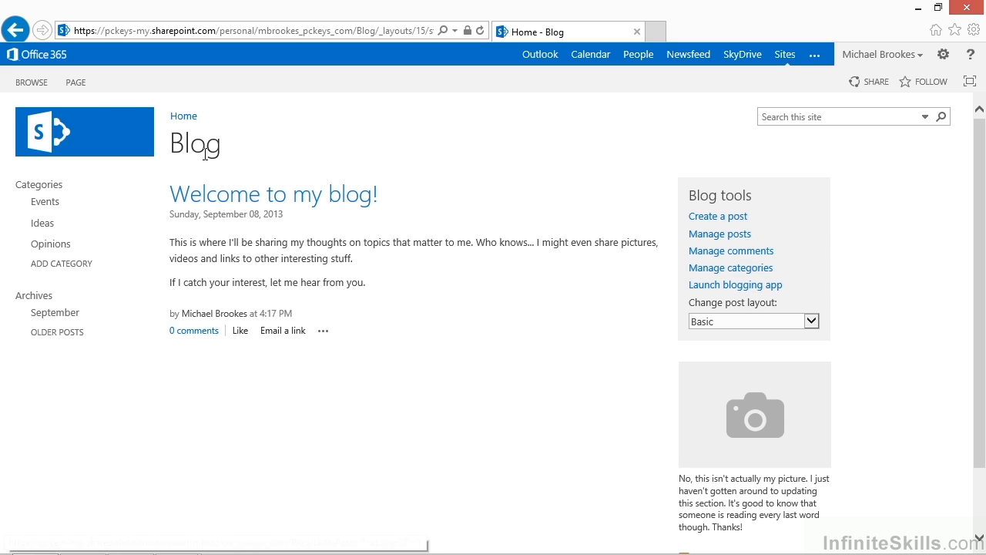
Start a new blog post and title it "Yeah! I'm using my blog.".
left_click(77, 83)
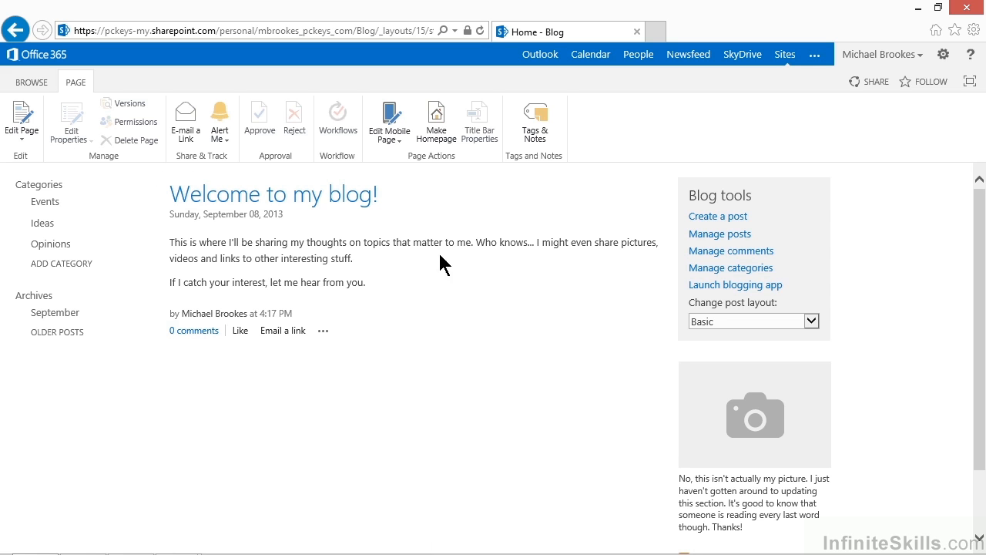
left_click(736, 222)
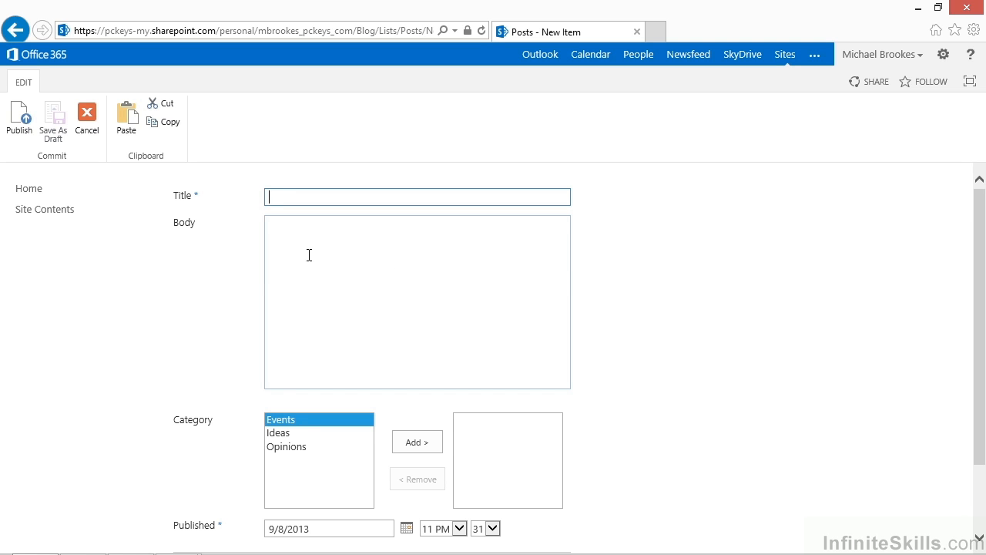
type("Yeah! I'm using my blog.")
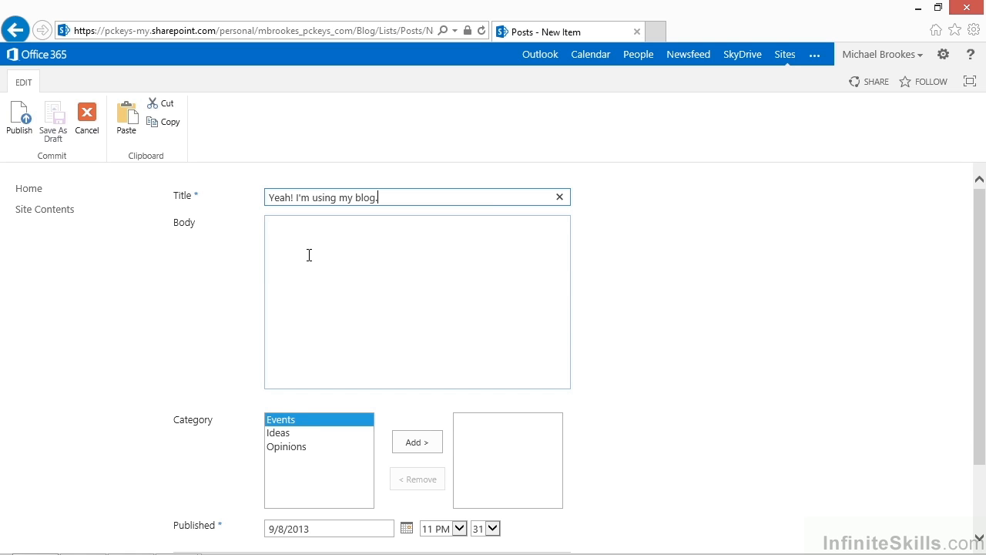
Write "Look forward to lots of good content!" as the post's body and publish the post without a category.
left_click(309, 255)
type("Look forward to lots ")
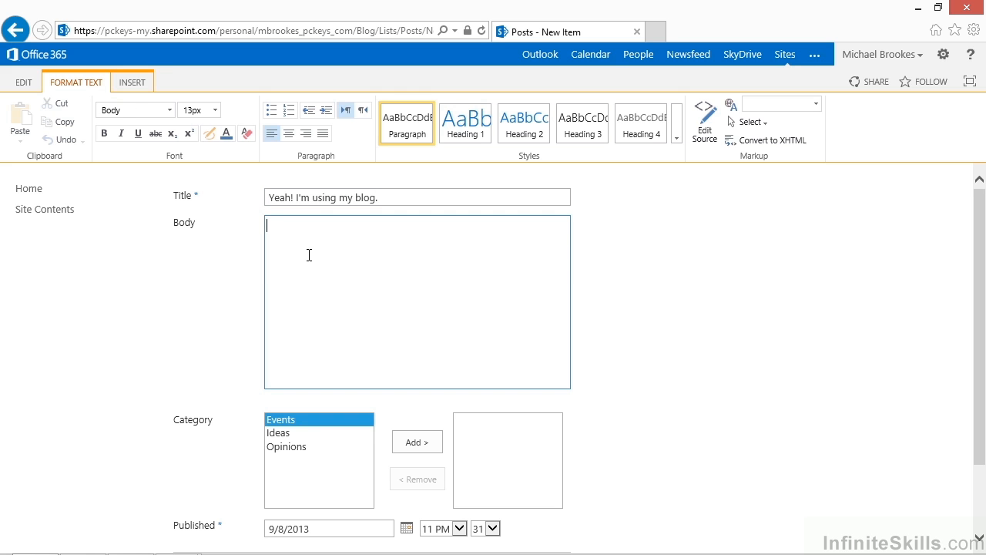
type("of good content!")
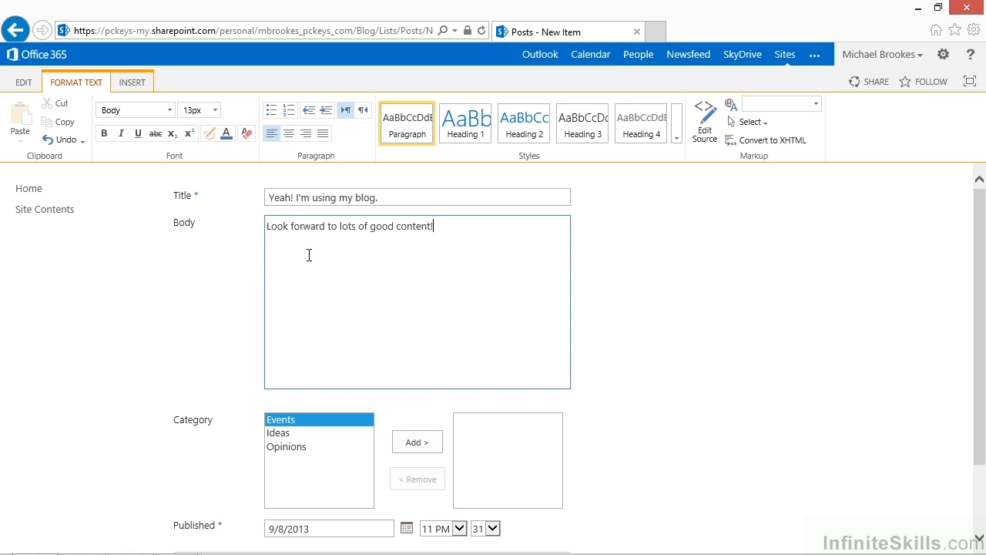
left_click(138, 85)
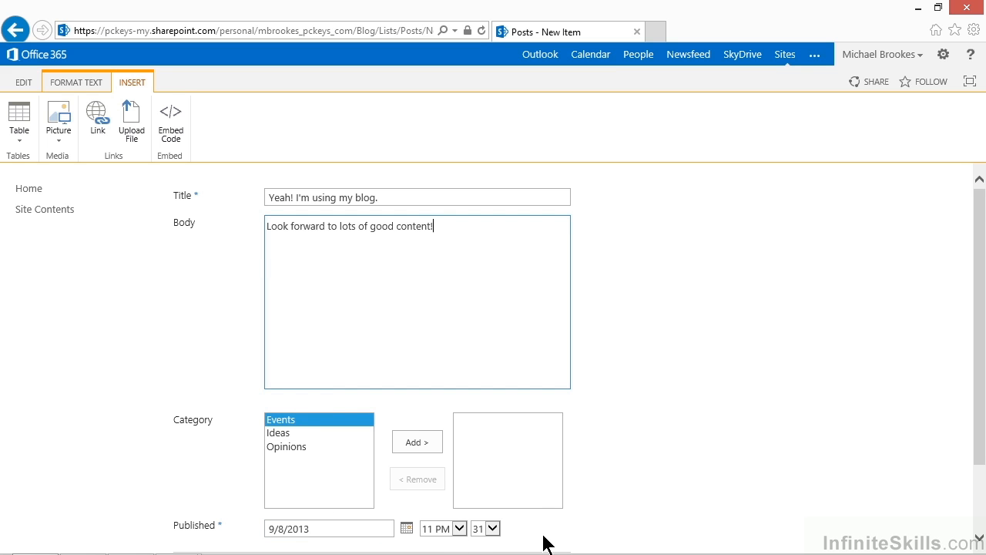
scroll(543, 543, "down", 2)
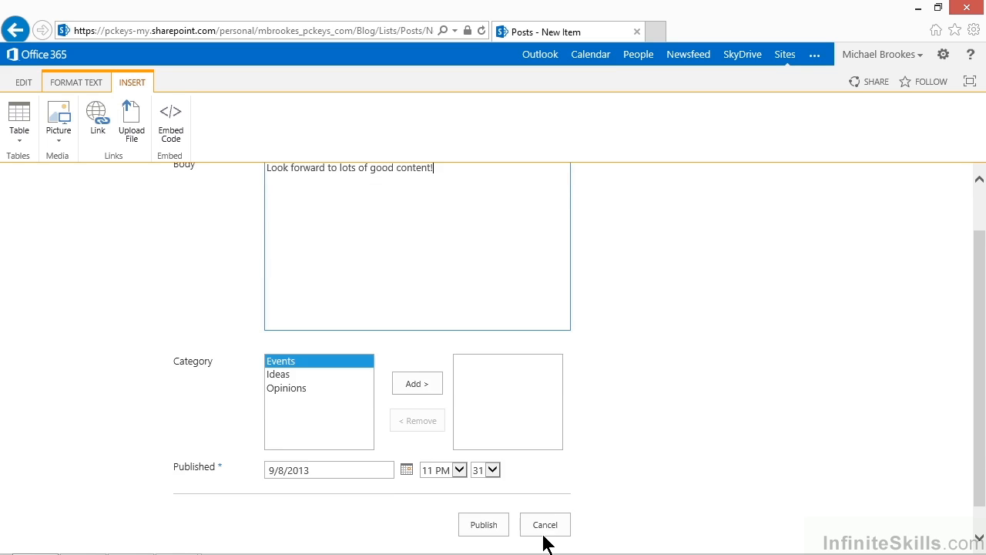
left_click(484, 526)
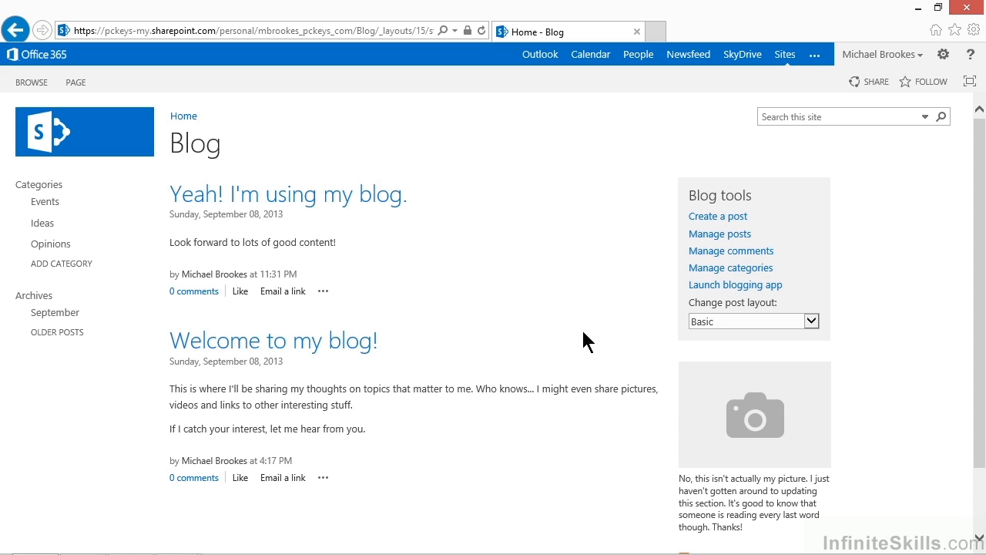
Launch the blogging app from the blog page and register the SharePoint blog account in Word with the prefilled blog URL.
left_click(704, 287)
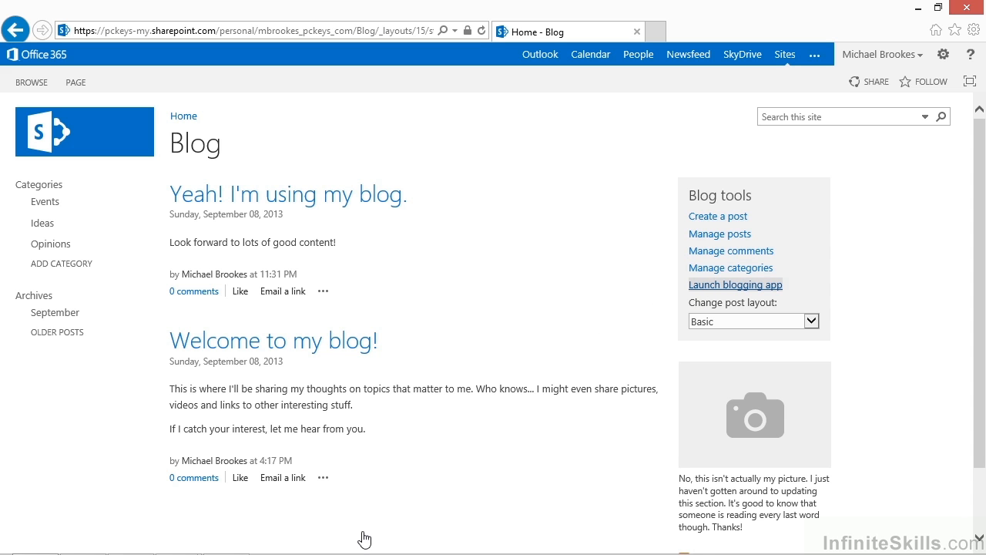
mouse_move(359, 553)
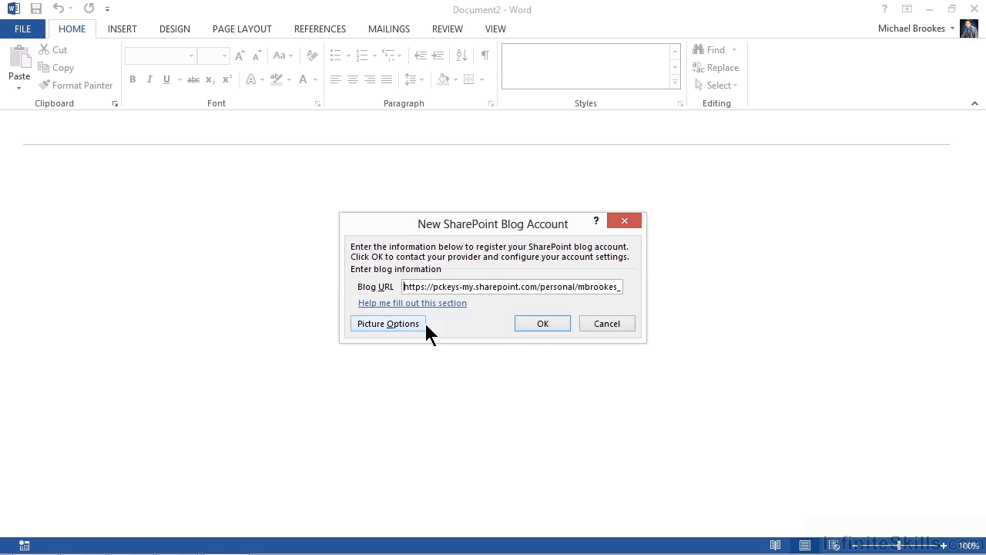
left_click(530, 326)
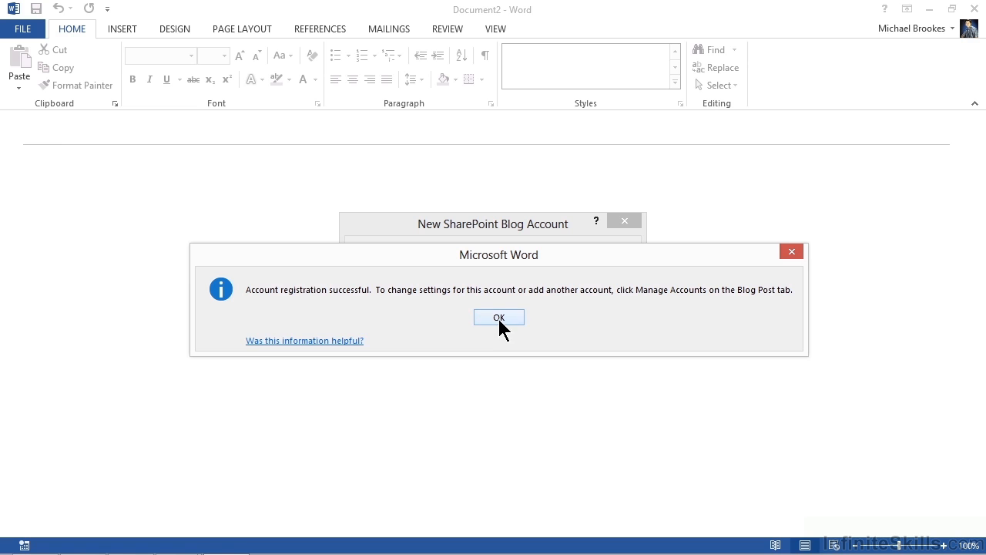
left_click(499, 318)
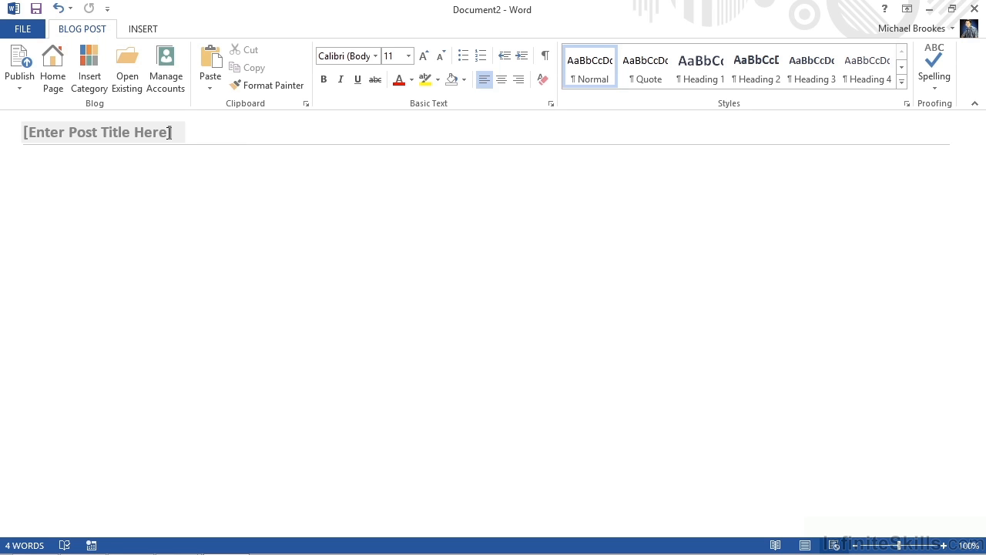
Replace the post title placeholder with "SharePoint 2013 Training On Its Way!".
left_click(169, 132)
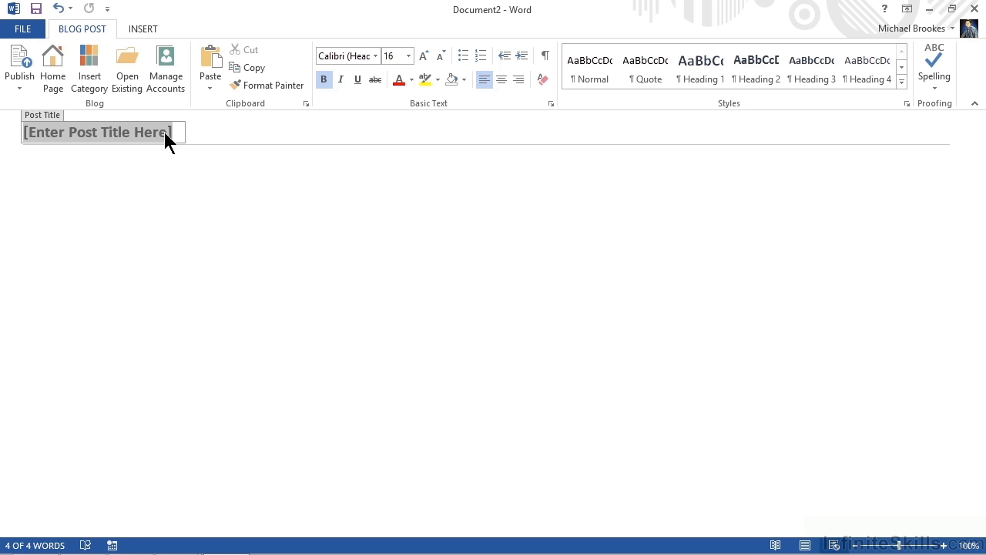
type("SharePoint 2013 Training C")
type("n Its Way!")
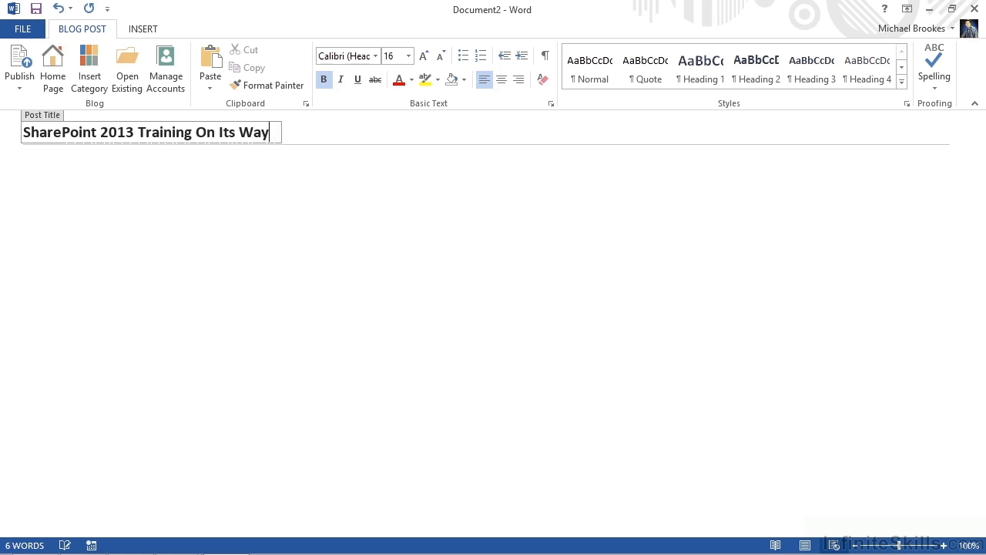
Enter "It's almost here...." as the post's body text and publish the post to the blog.
left_click(116, 177)
type("It's almost here....")
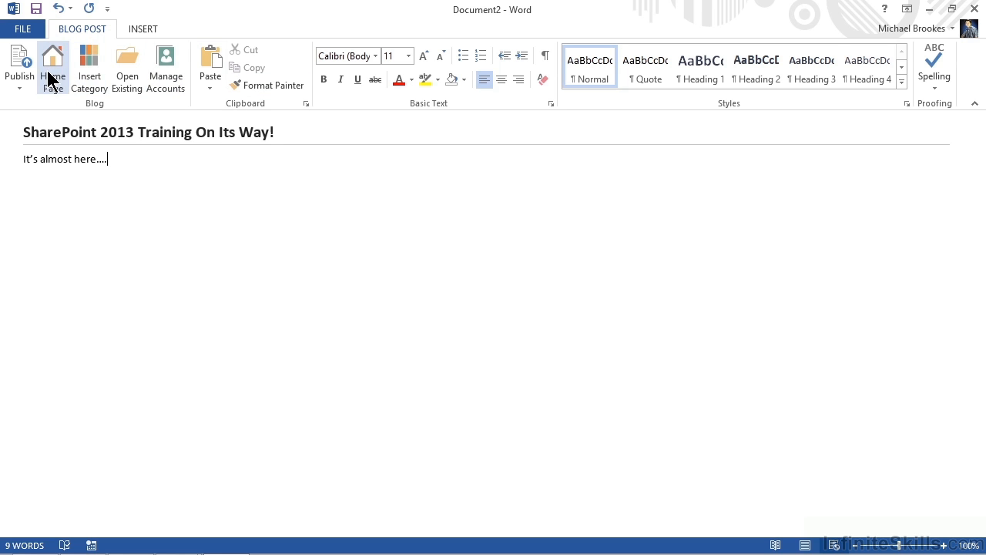
left_click(19, 71)
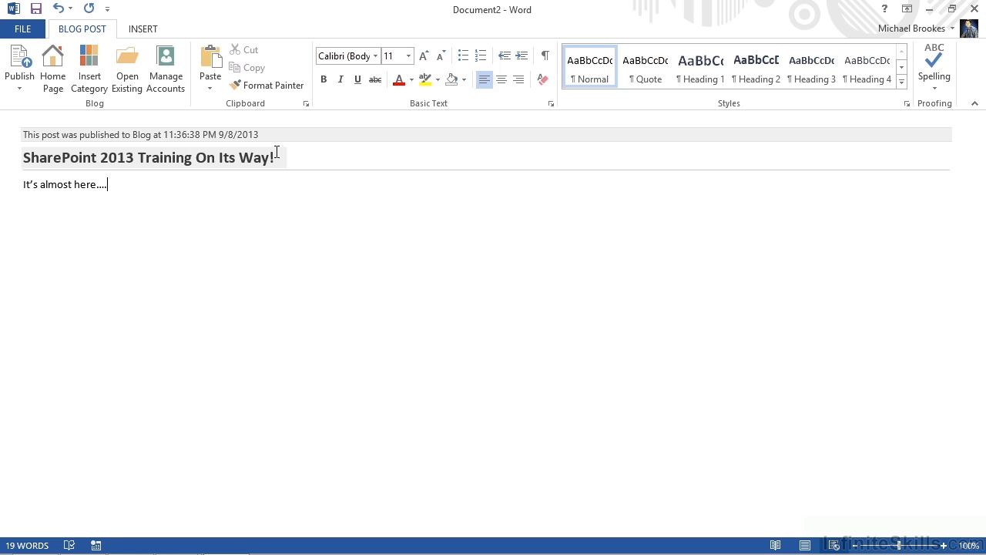
Close Word without saving the document and refresh the blog page in the browser.
left_click(974, 10)
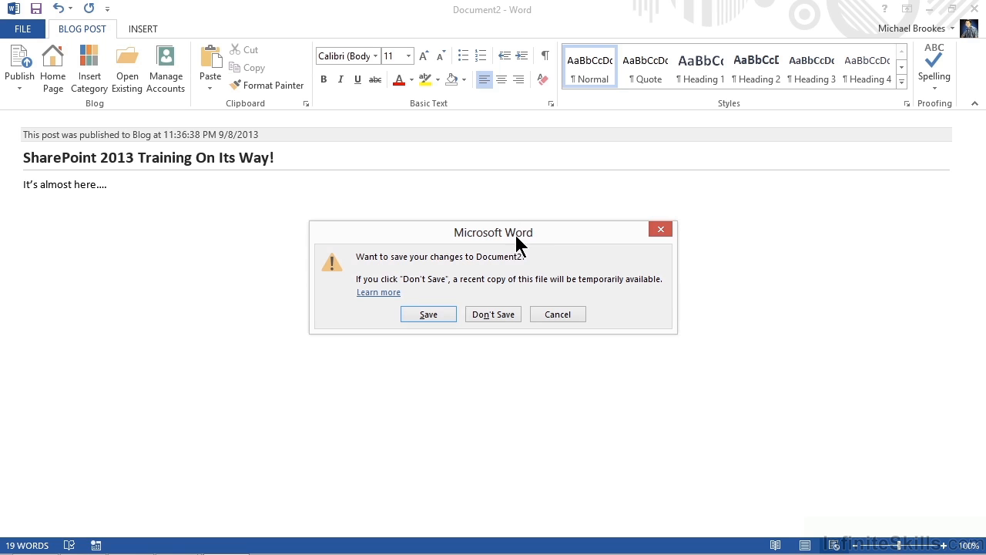
left_click(493, 315)
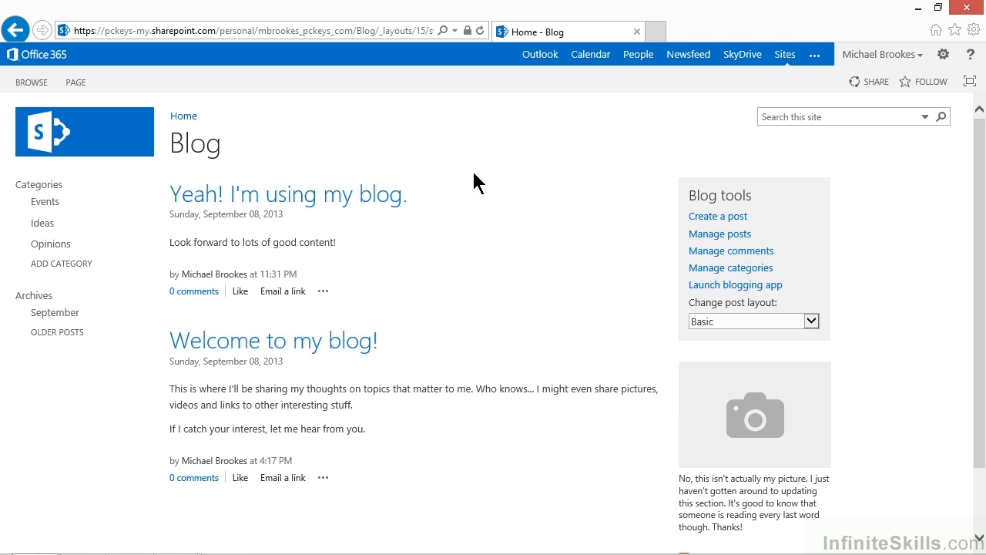
left_click(480, 31)
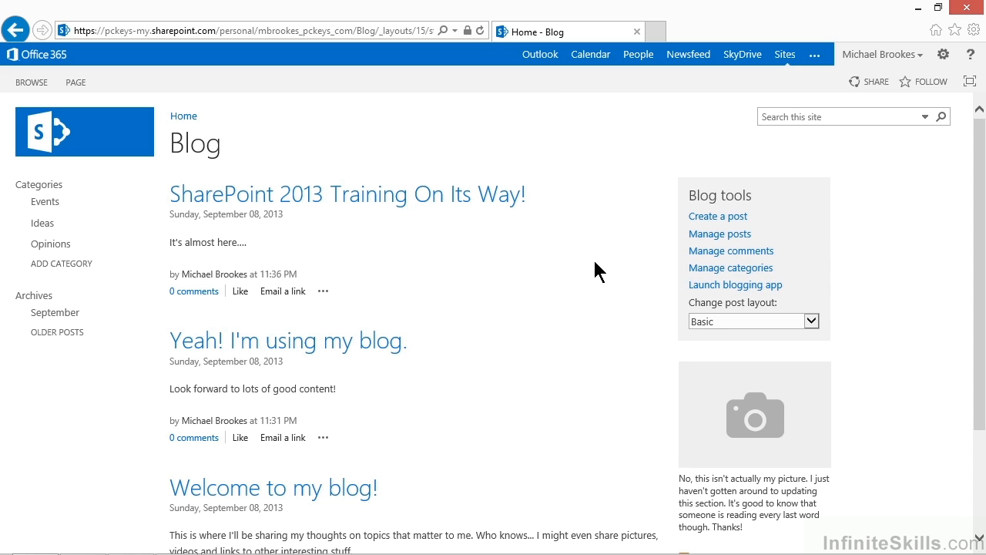
Examine the item management commands for the "Yeah! I'm using my blog." entry in the Posts list, and return to the blog.
left_click(697, 235)
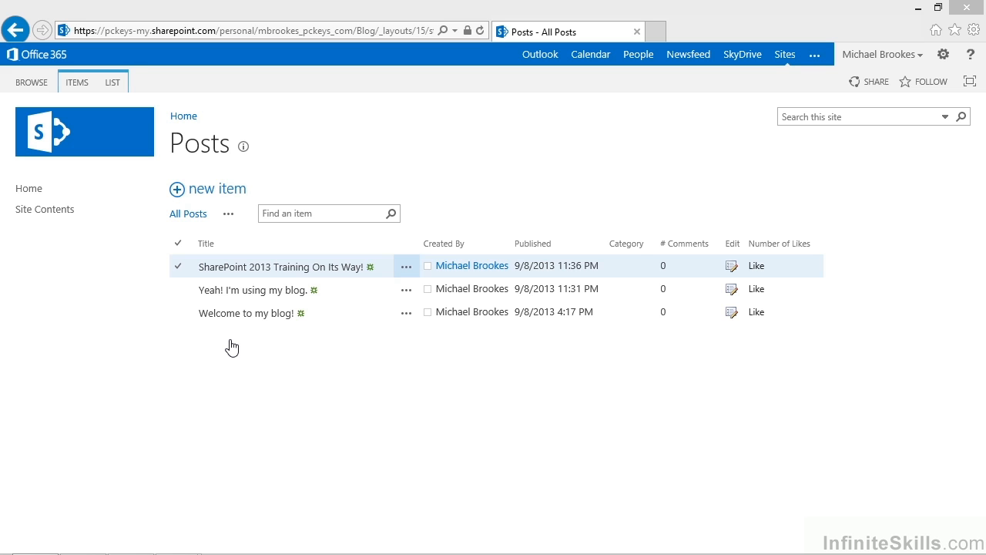
left_click(178, 293)
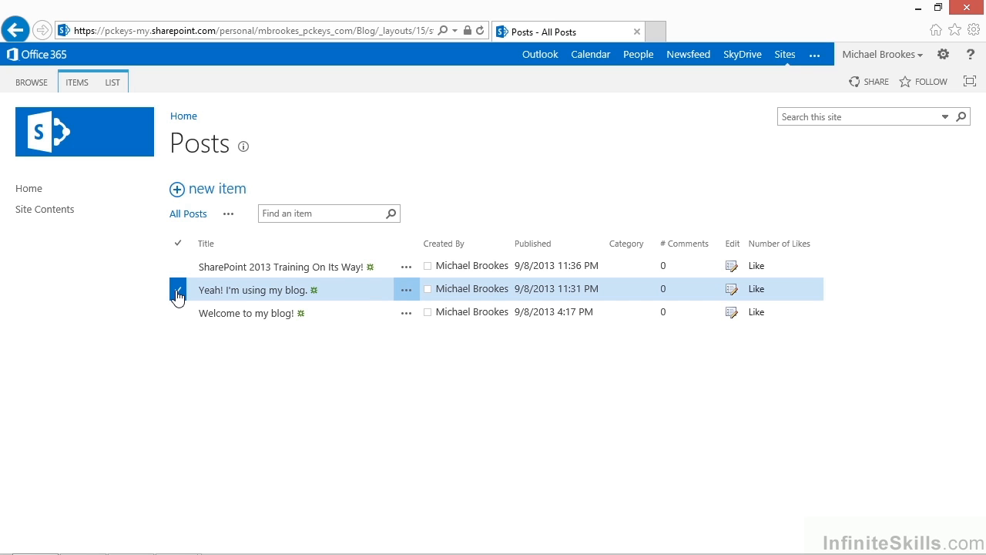
left_click(68, 80)
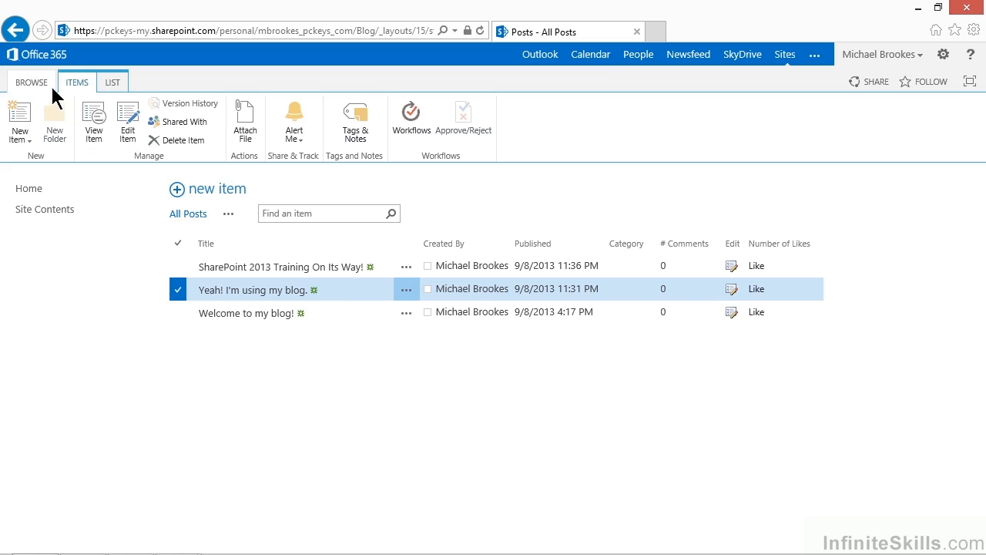
left_click(19, 34)
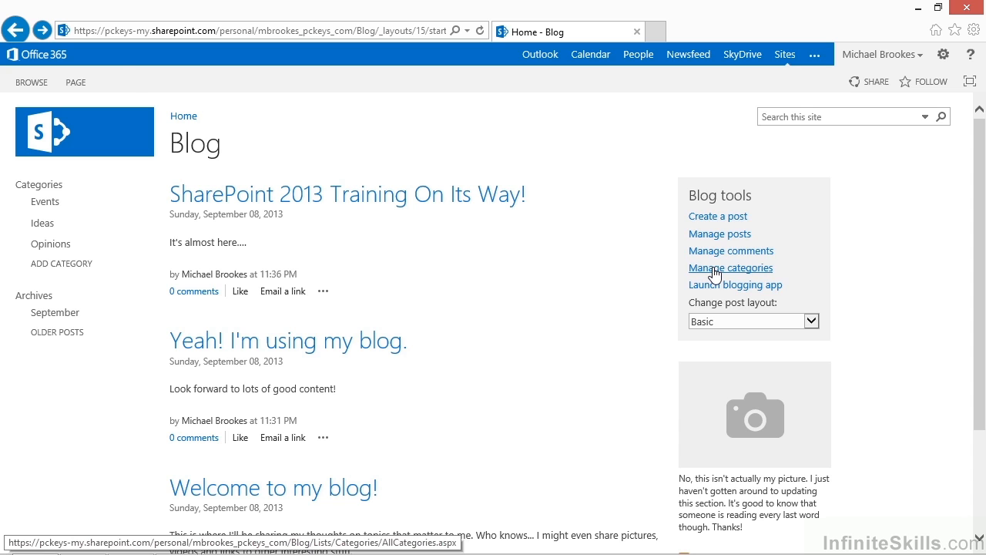
Open the blog's category management list and add a new category titled "SharePoint".
left_click(715, 269)
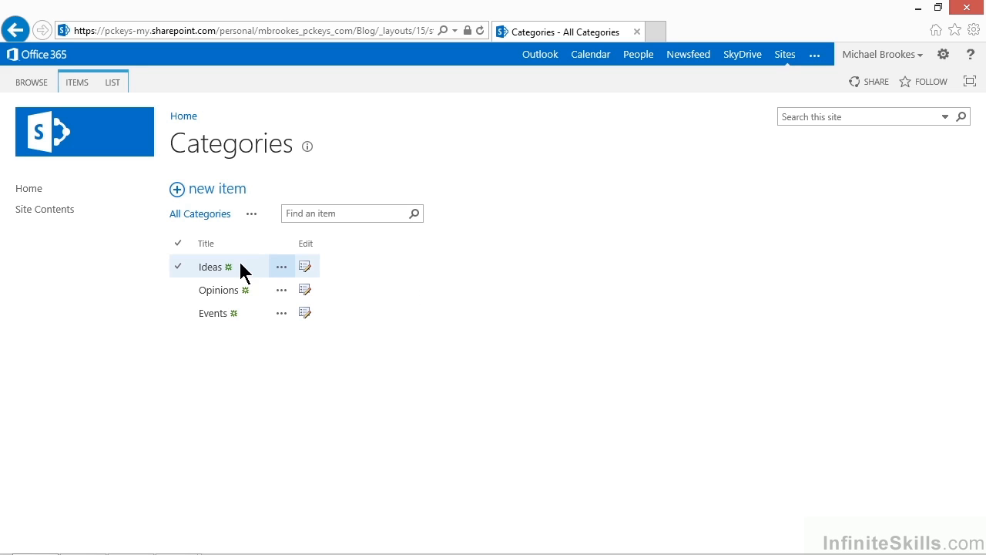
left_click(177, 193)
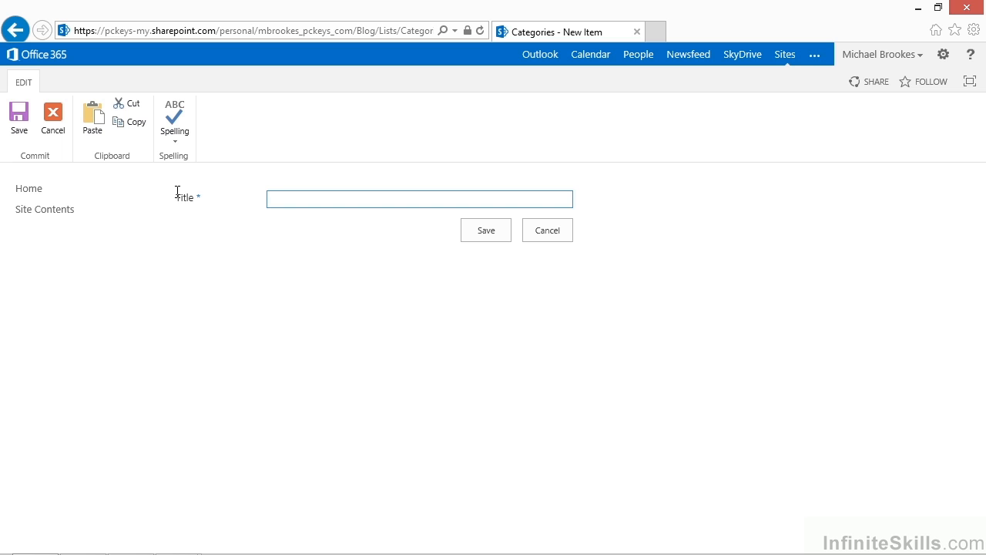
type("SharePoint")
left_click(483, 231)
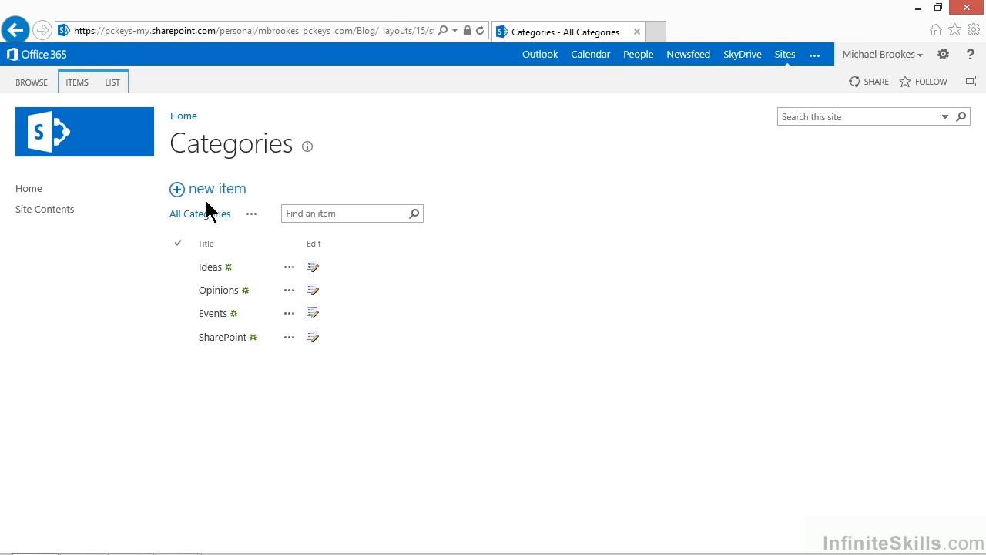
Add another blog category titled "Scheduling" and save it.
left_click(177, 190)
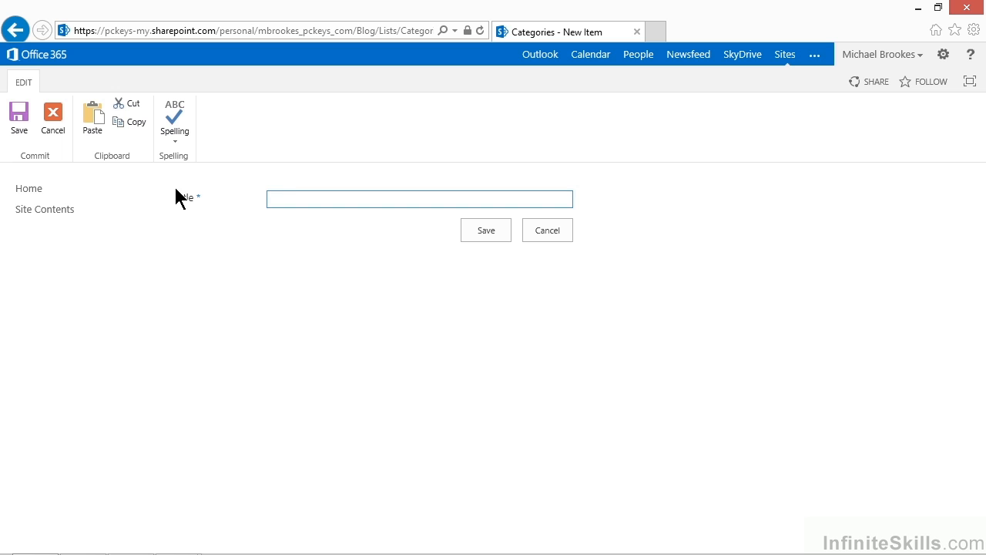
type("Scheduling")
left_click(489, 230)
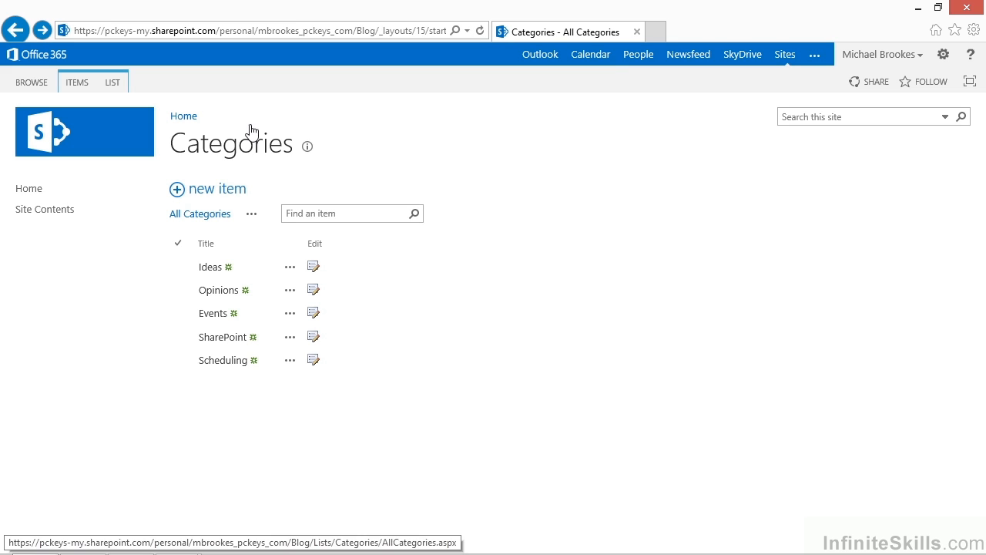
Return to the blog home page and change the post layout to Boxed.
left_click(187, 123)
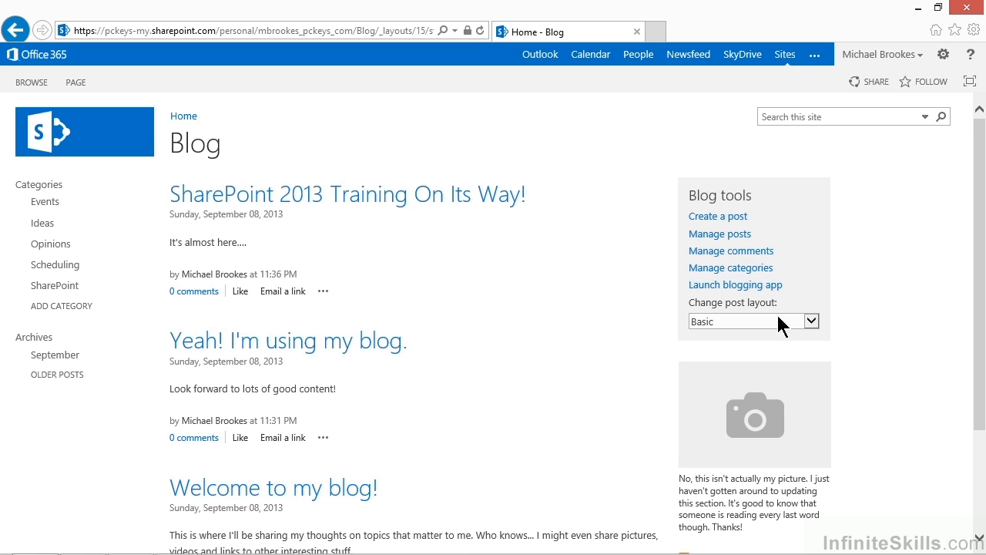
left_click(811, 320)
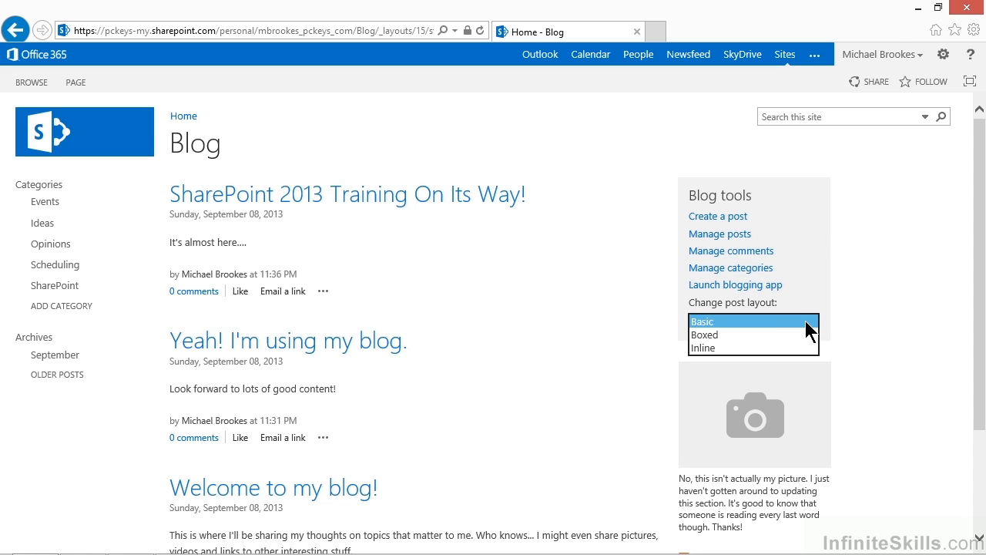
left_click(734, 334)
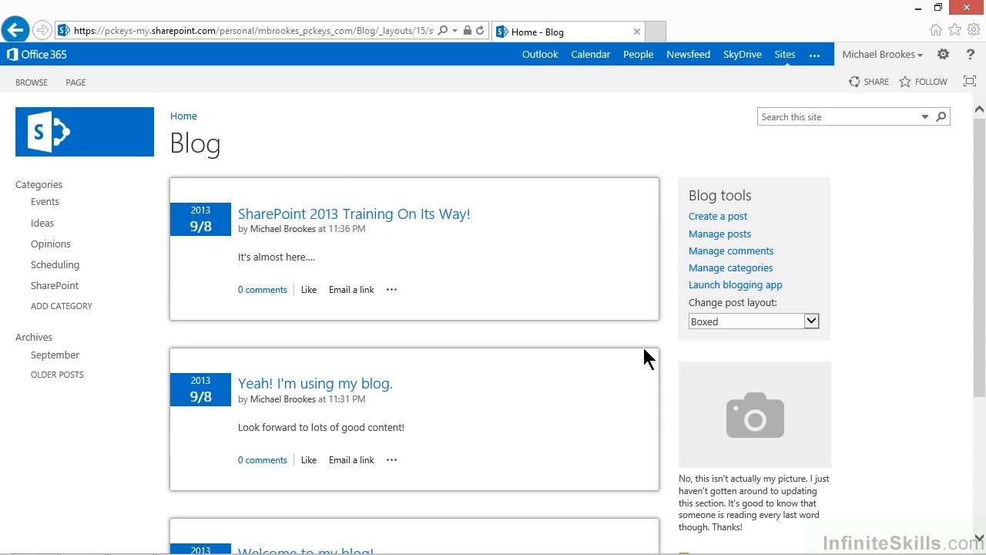